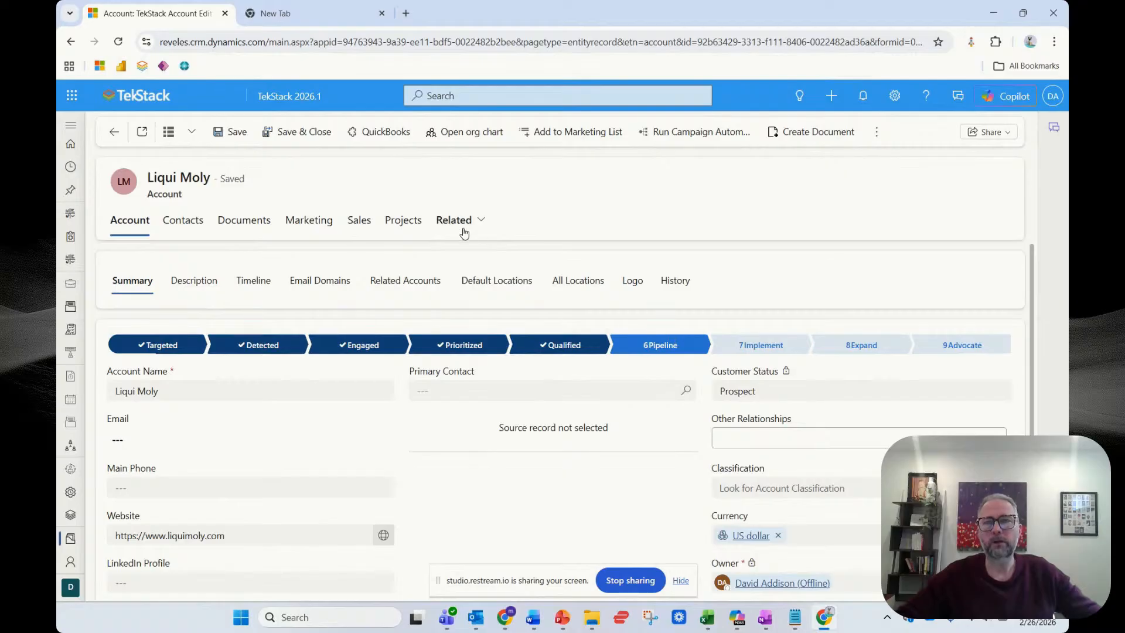
# Show the Liqui Moly account's open sales opportunities and check the existing customer list in QuickBooks, returning to TekStack.
pyautogui.click(369, 225)
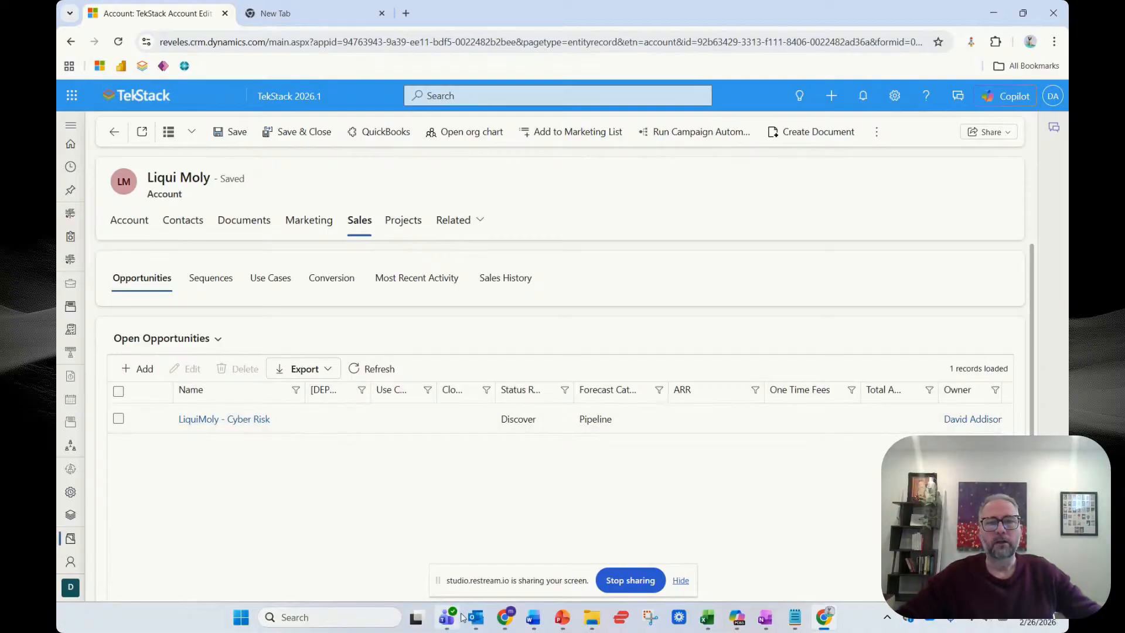
pyautogui.moveTo(499, 616)
pyautogui.click(509, 548)
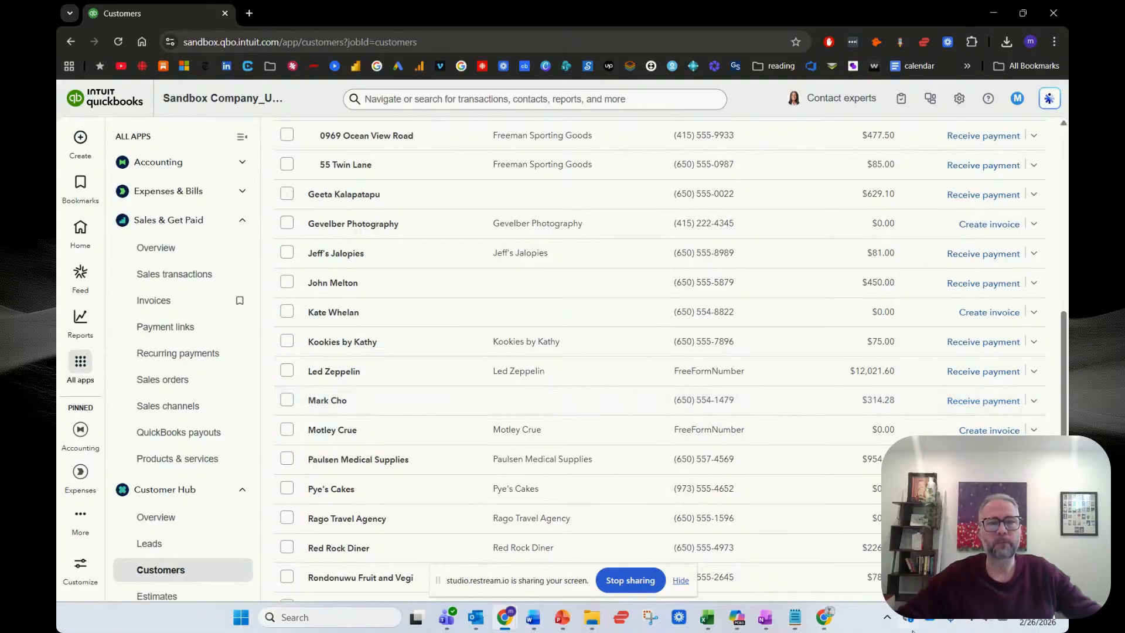
pyautogui.click(824, 616)
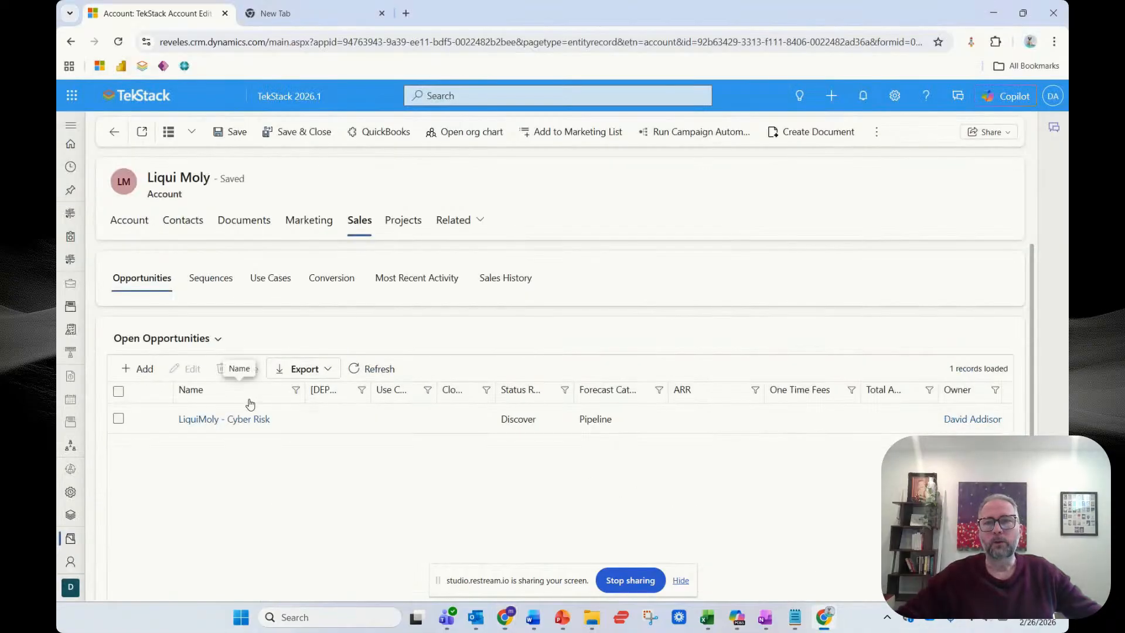
# Open the LiquiMoly - Cyber Risk opportunity in the expanded view and inspect its Discover stage details.
pyautogui.click(243, 420)
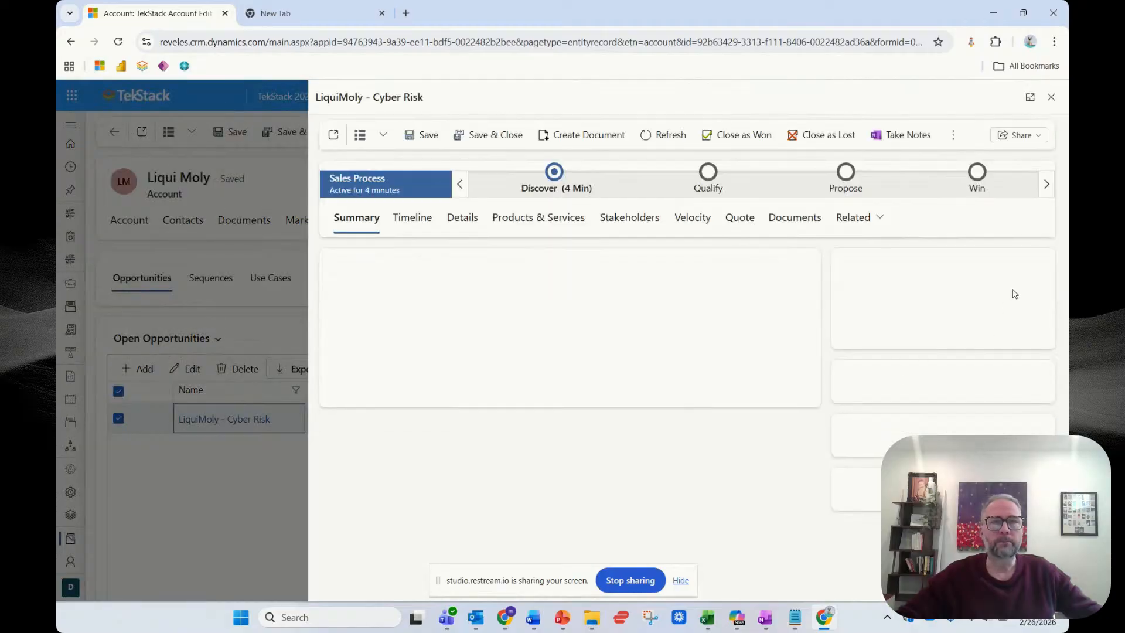
pyautogui.click(1029, 98)
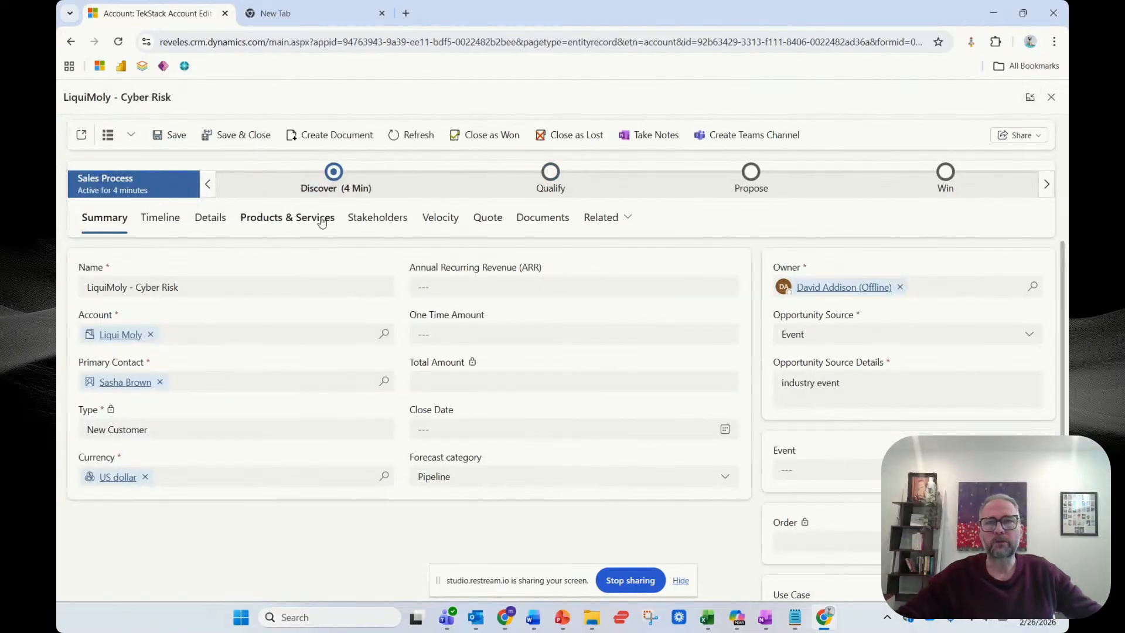
pyautogui.click(332, 174)
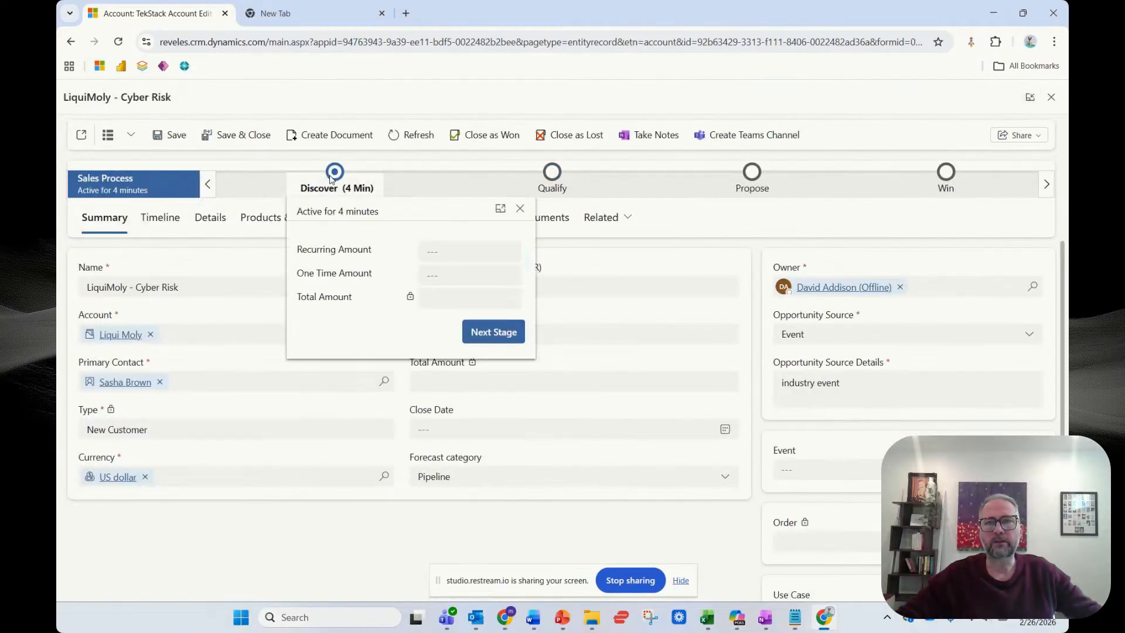
pyautogui.click(710, 220)
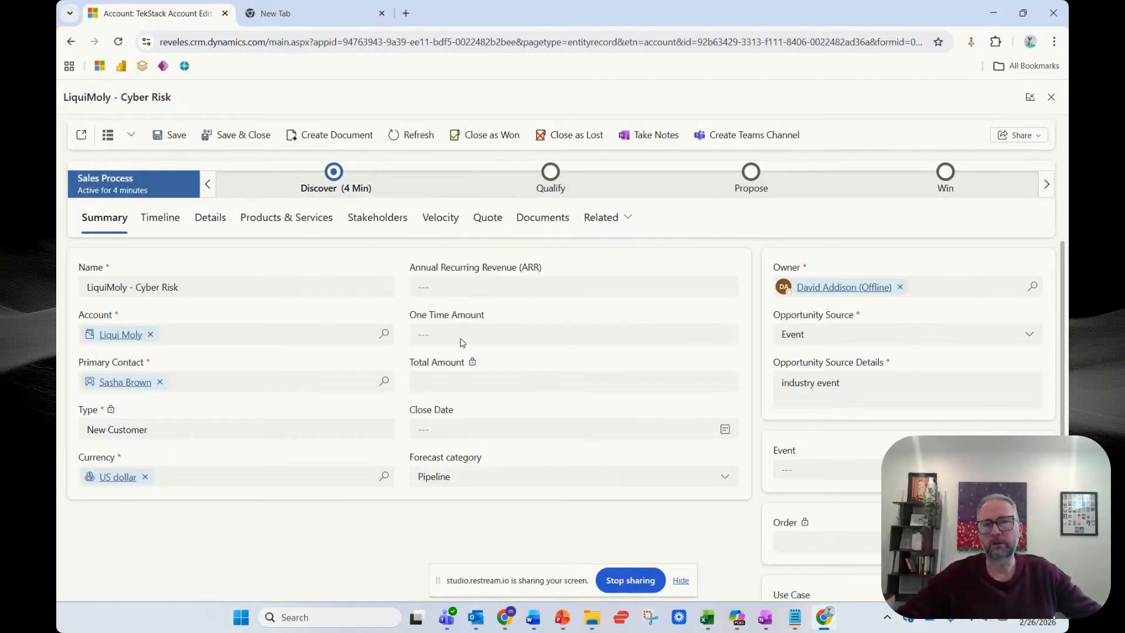
# Add a line for the Cyber Risk (User) 1 Year Subscription with quantity 400 to the opportunity's products and save it.
pyautogui.click(286, 224)
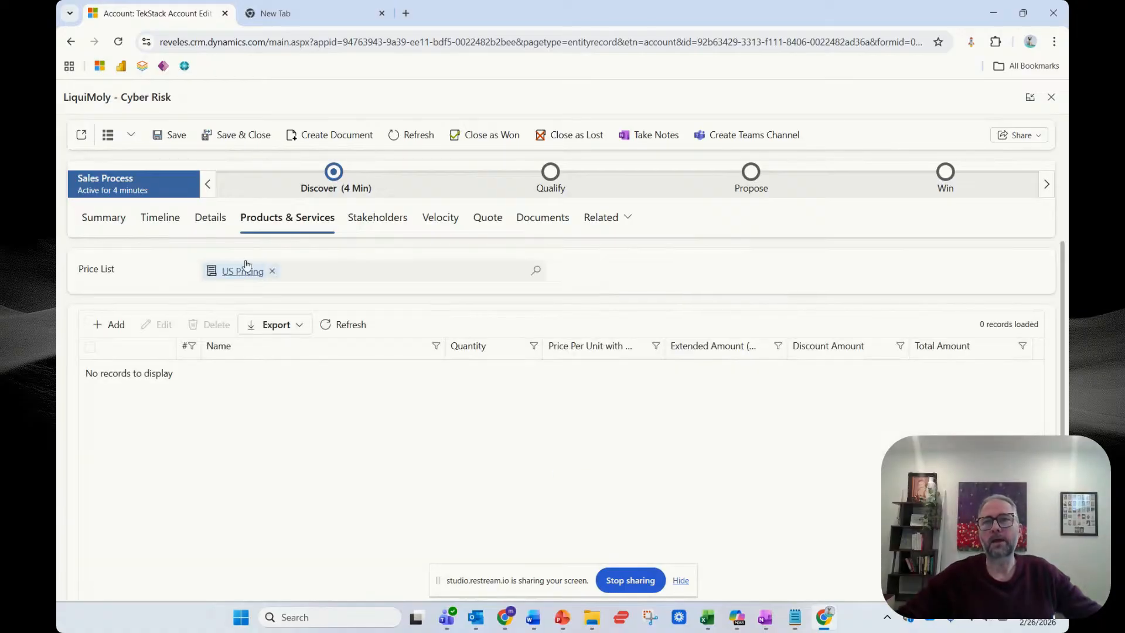
pyautogui.click(116, 325)
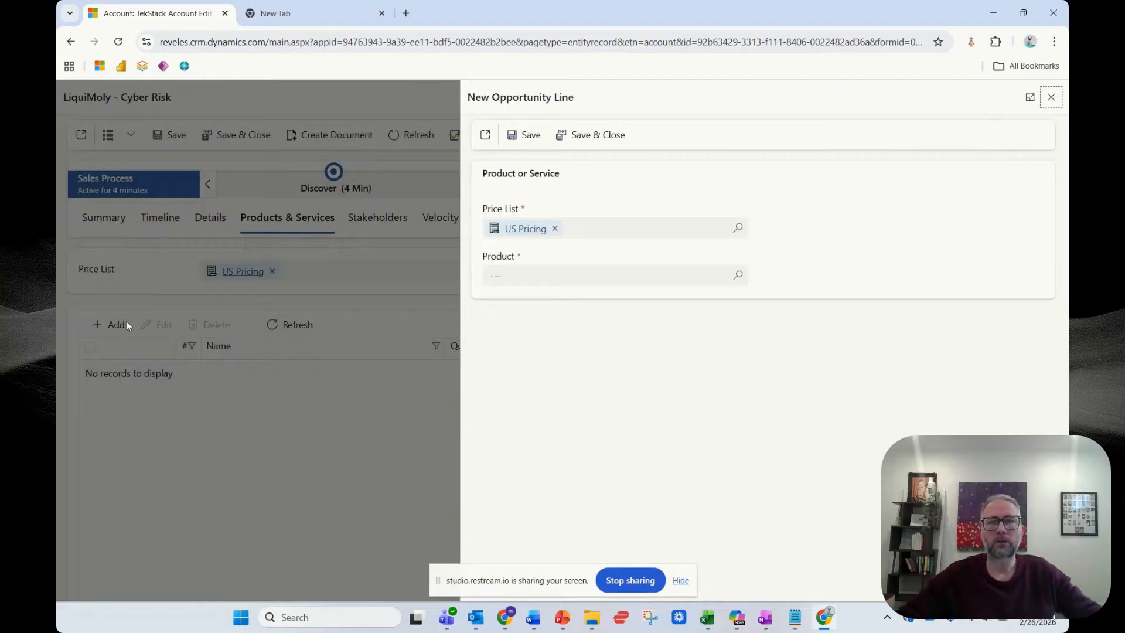
pyautogui.click(577, 283)
pyautogui.write('cyber')
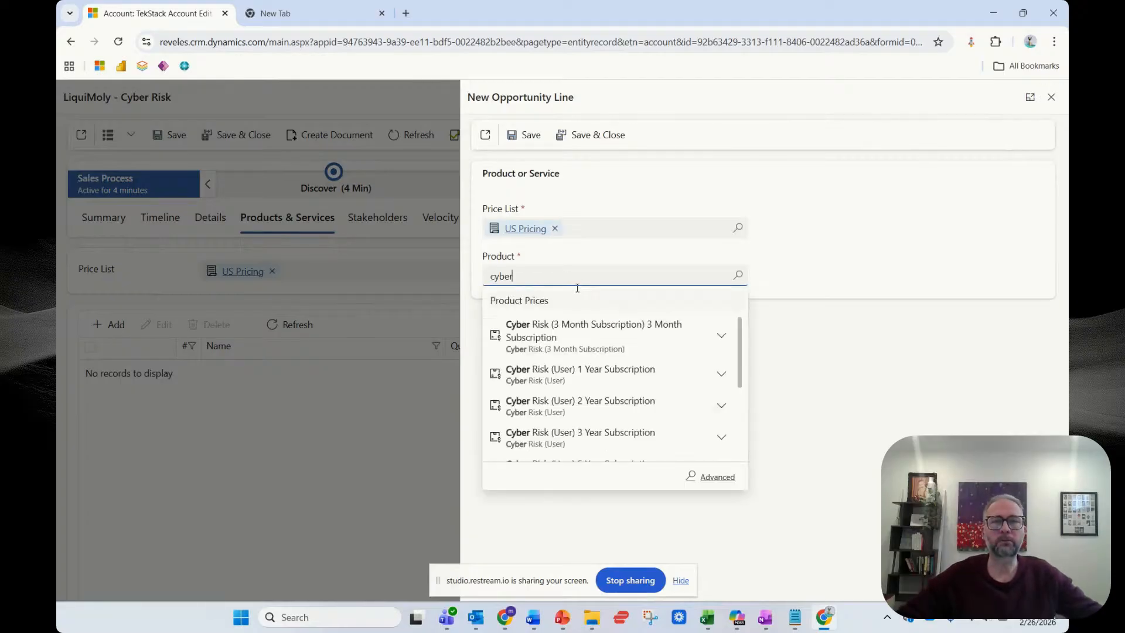
pyautogui.click(588, 374)
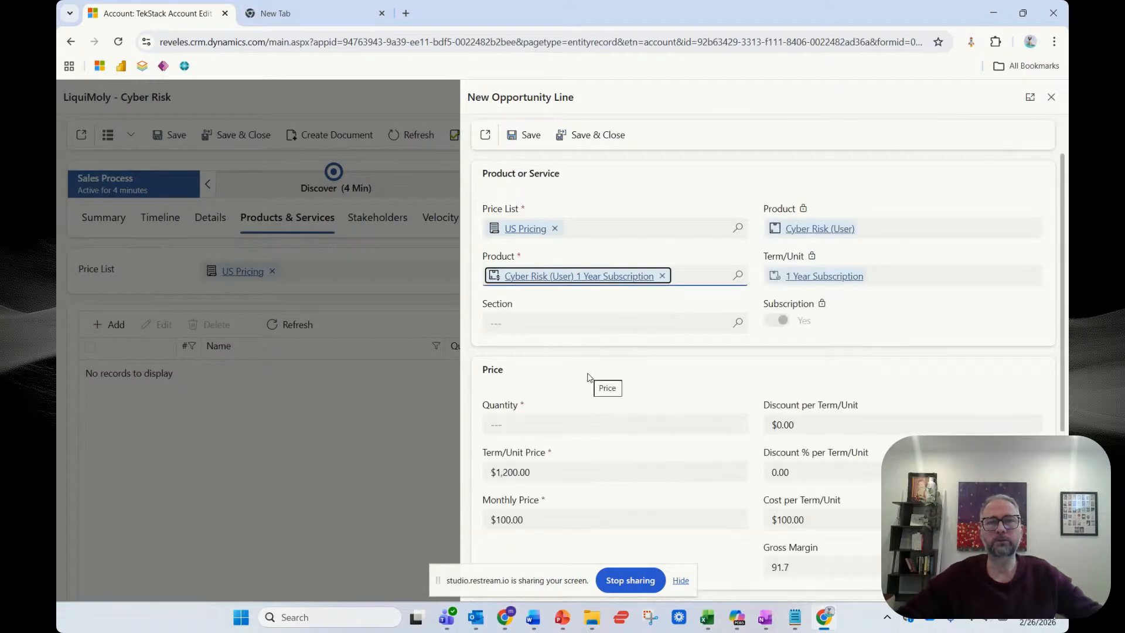
pyautogui.click(583, 417)
pyautogui.write('400')
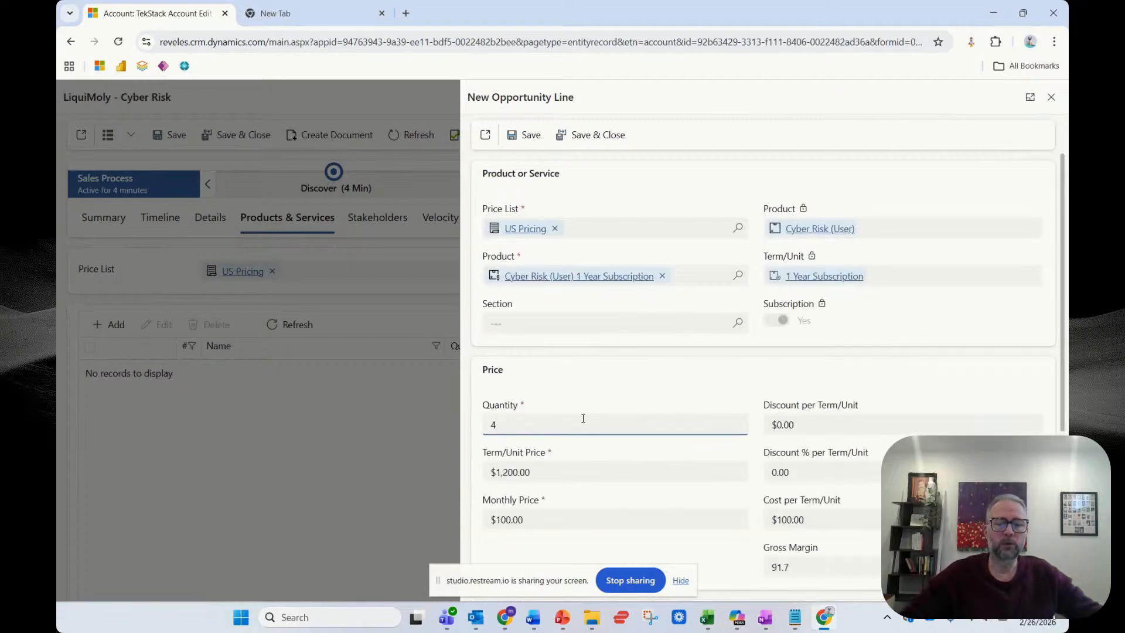
pyautogui.click(630, 393)
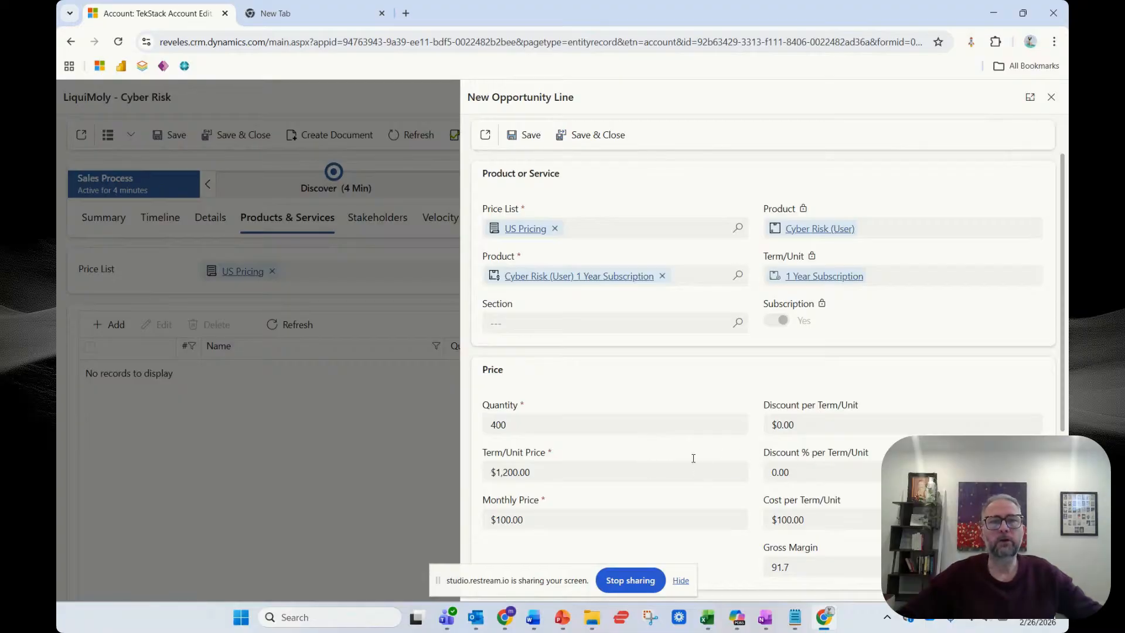
pyautogui.click(583, 132)
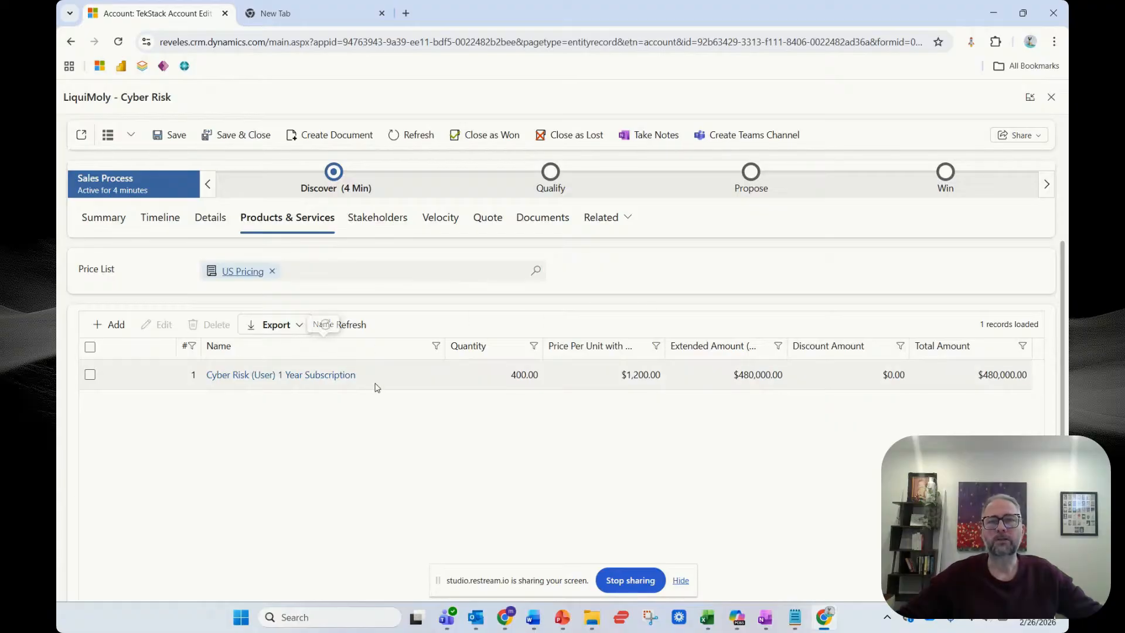
# Review the subscription line's terms and the available invoice schedule options, keeping In Advance, and save and close the line.
pyautogui.click(343, 378)
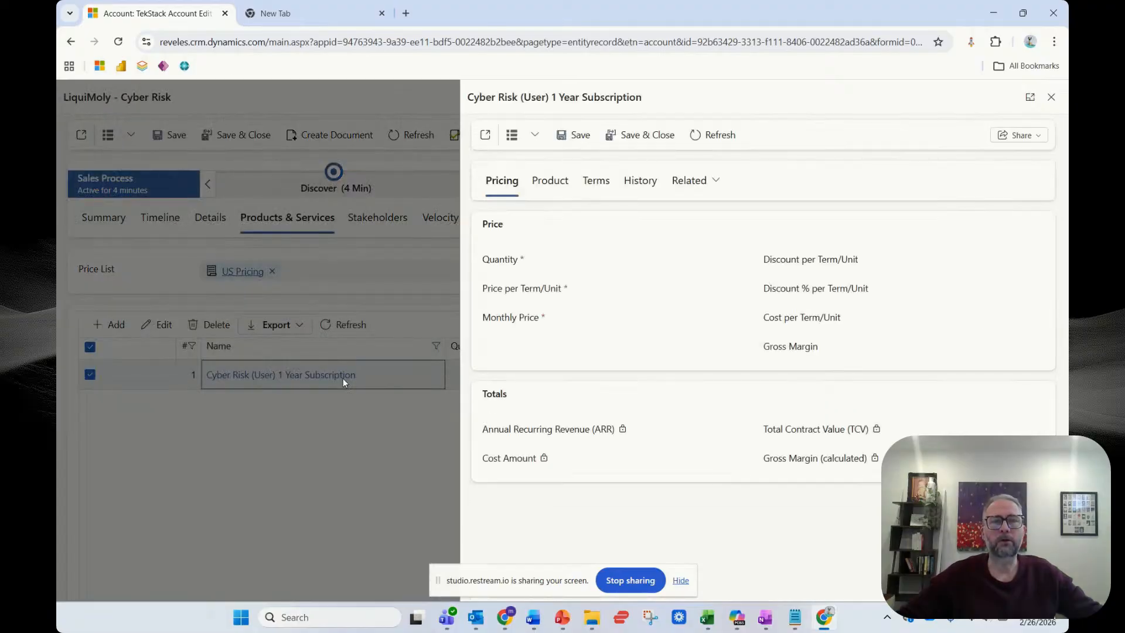
pyautogui.click(604, 187)
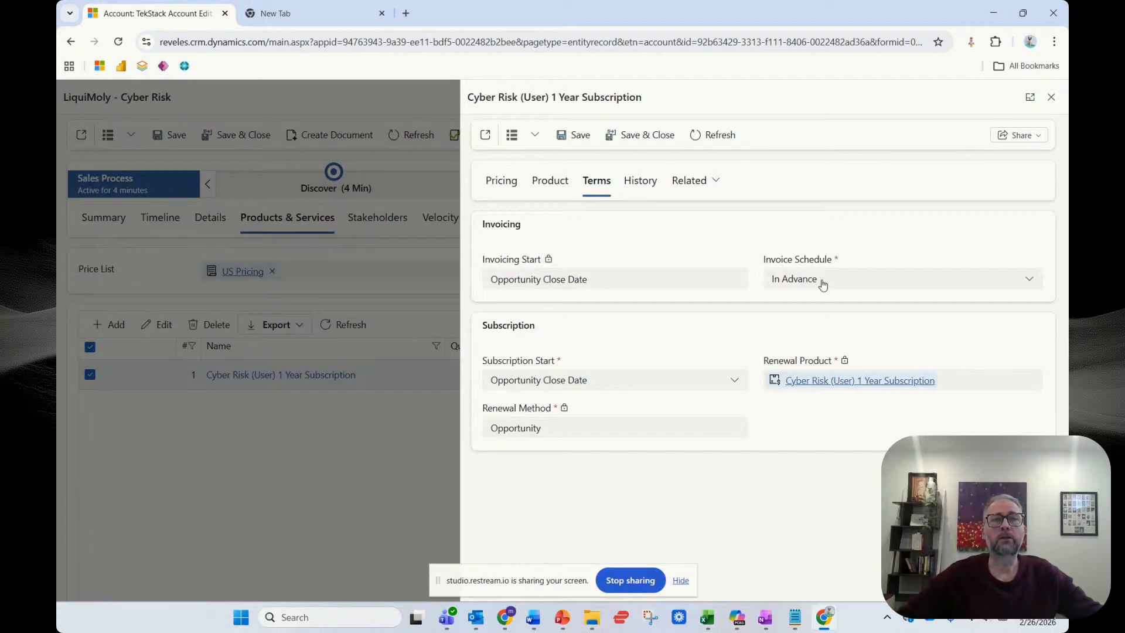
pyautogui.click(823, 284)
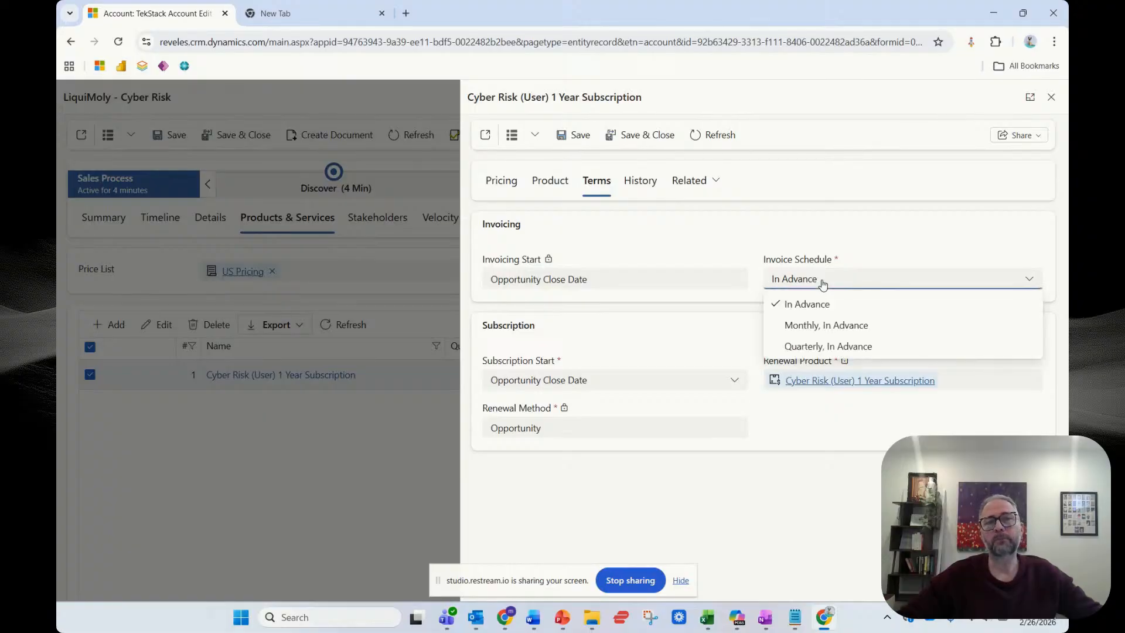
pyautogui.click(864, 239)
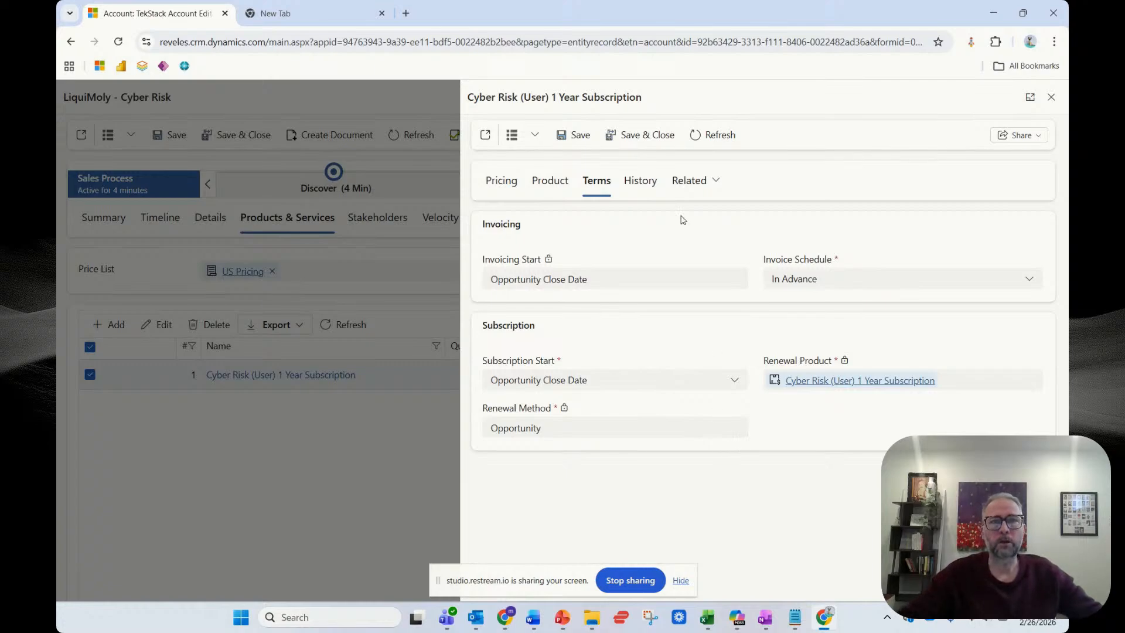
pyautogui.click(656, 142)
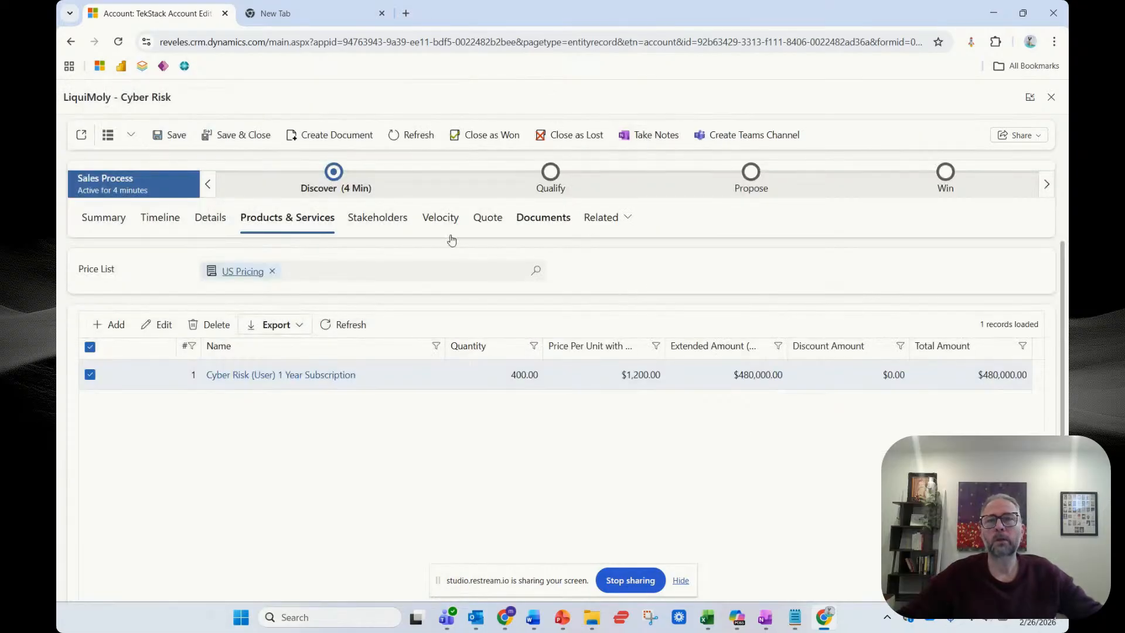
# Review the opportunity's summary amounts and close the opportunity as won with the prefilled close date.
pyautogui.click(117, 218)
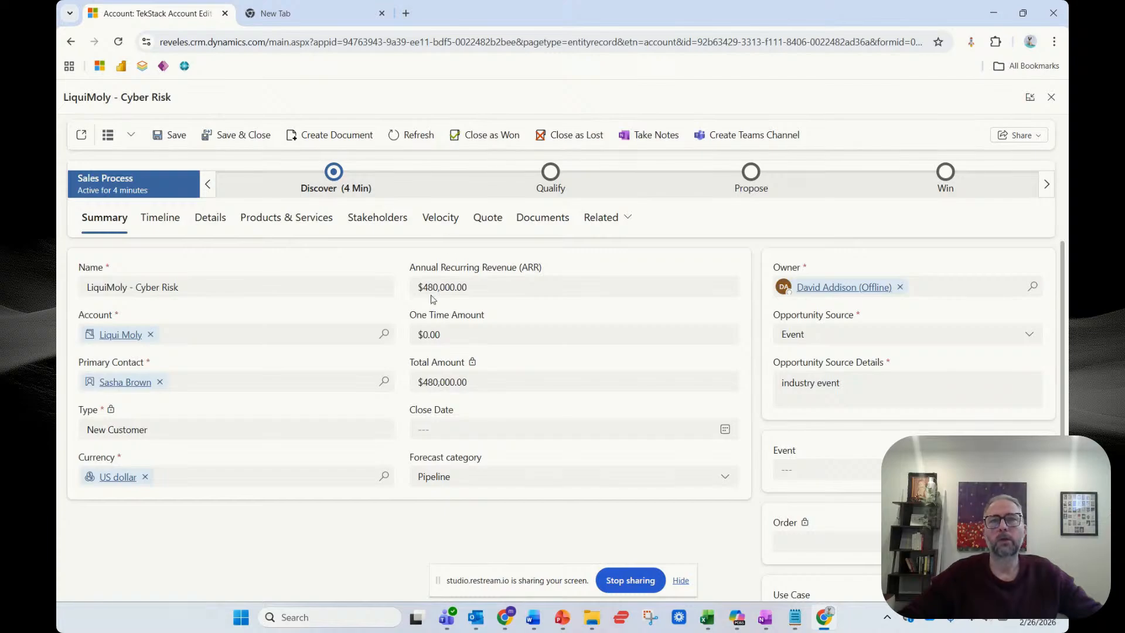
pyautogui.click(491, 139)
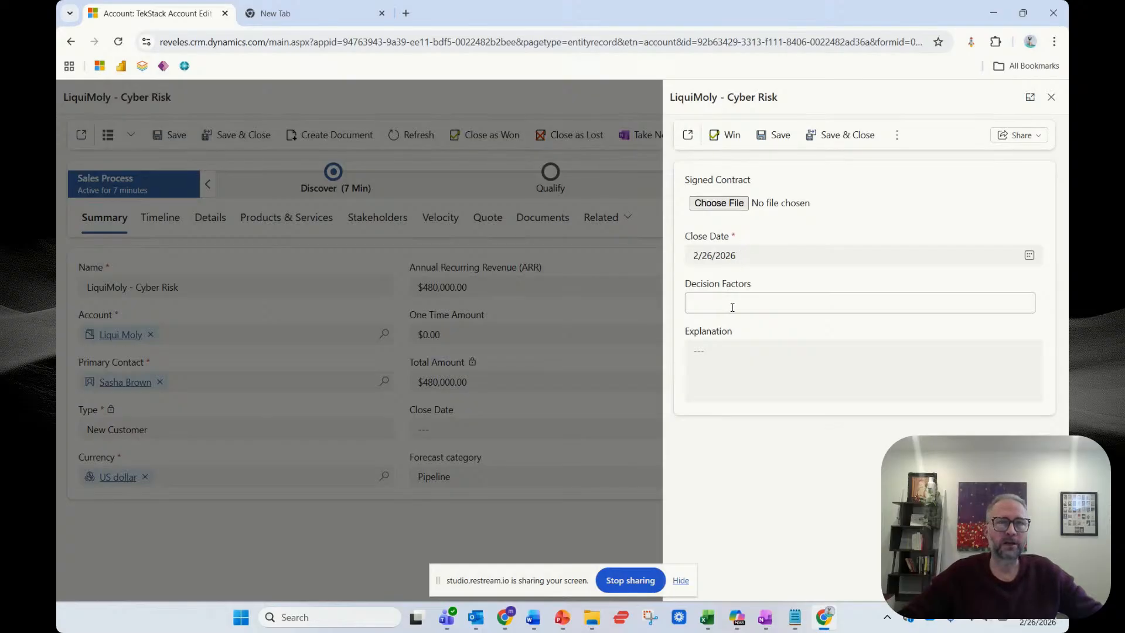
pyautogui.click(725, 138)
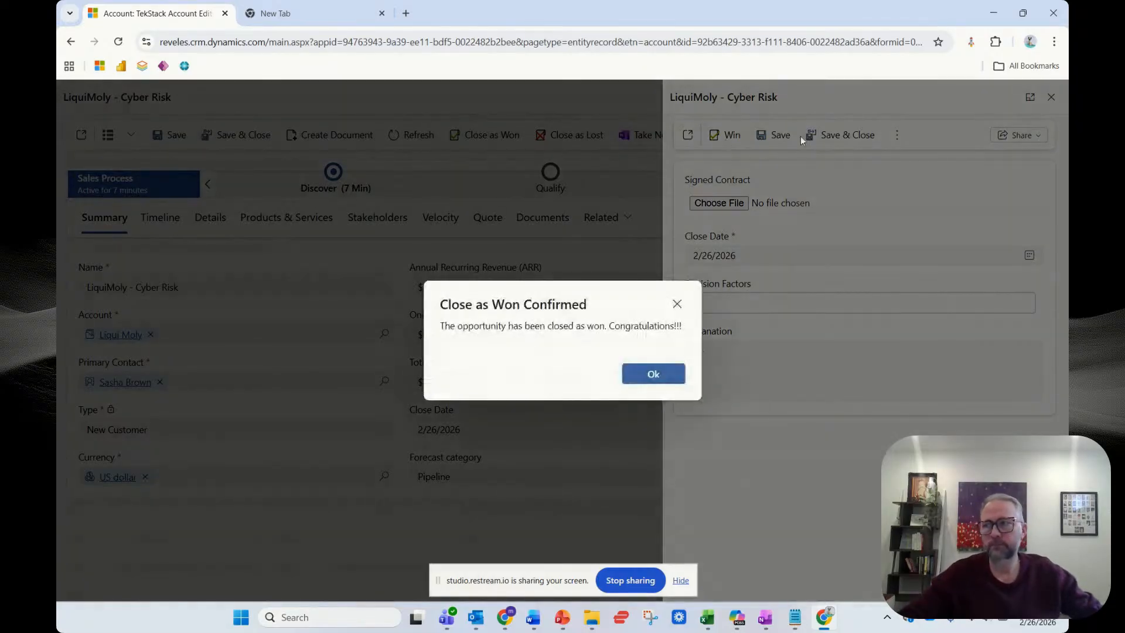
pyautogui.click(670, 385)
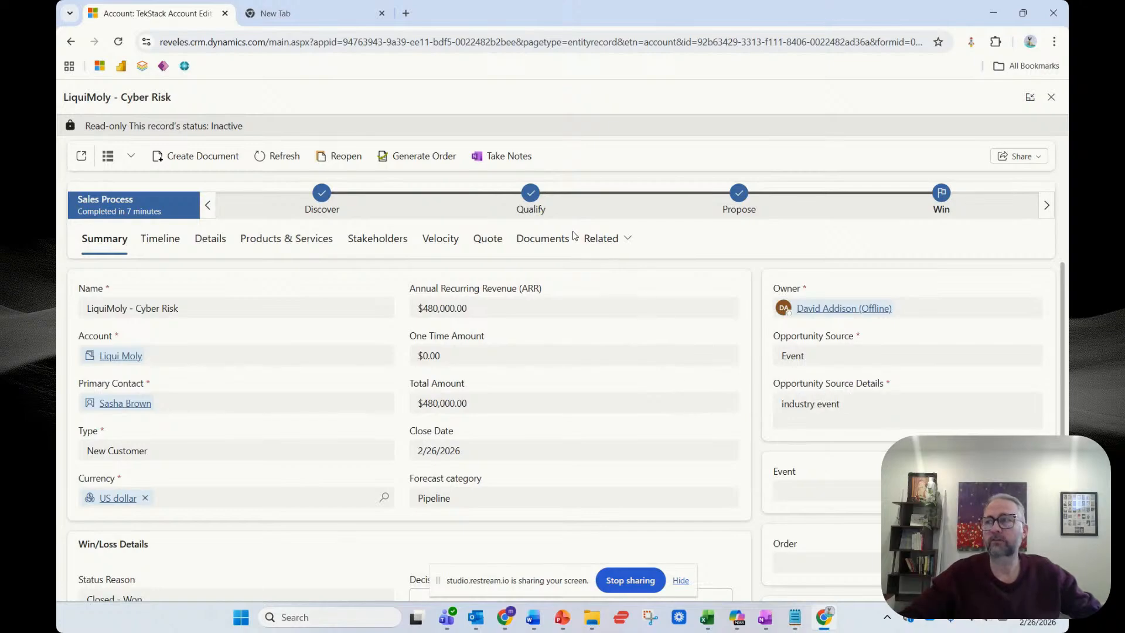
# Generate the order, invoice, subscriptions and revenue for the won opportunity.
pyautogui.click(446, 157)
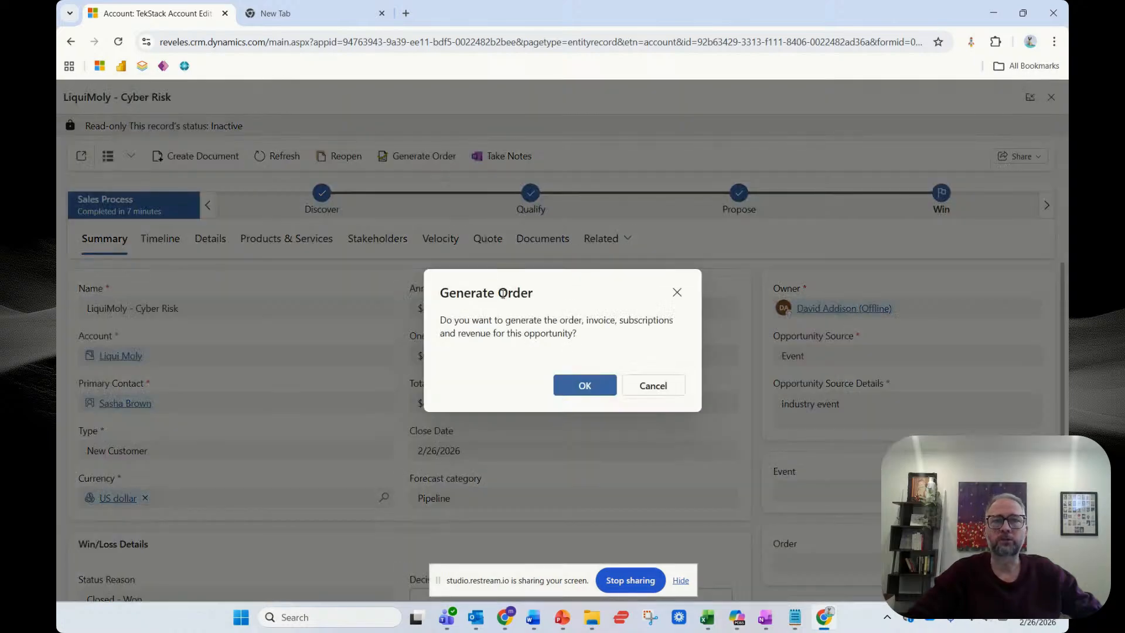
pyautogui.click(575, 385)
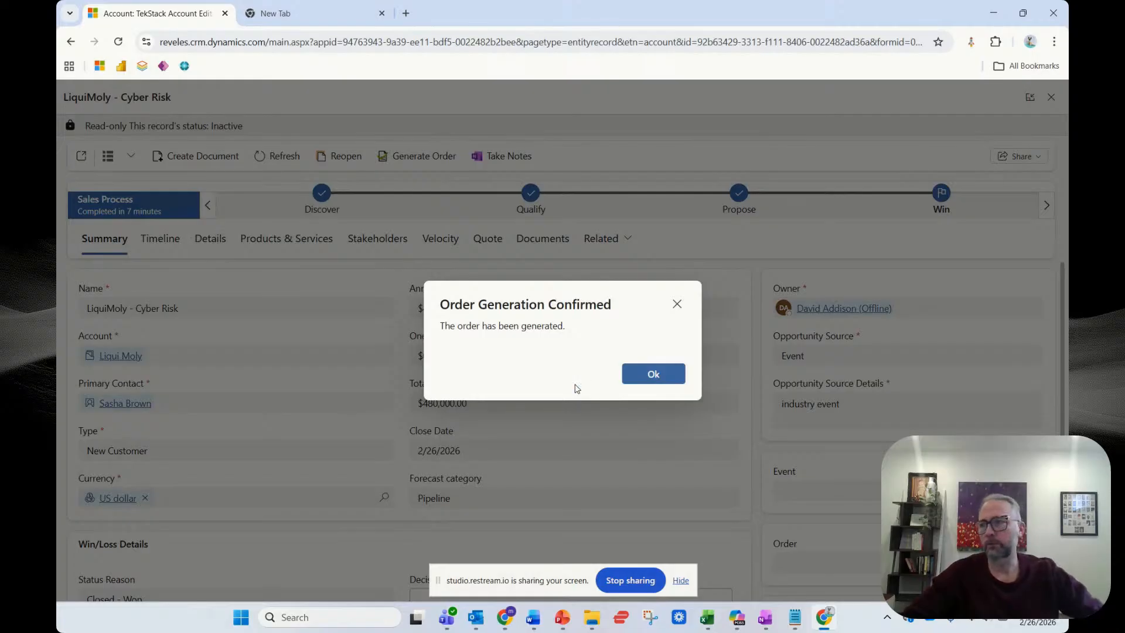
pyautogui.click(656, 378)
# Open the Liqui Moly account from the opportunity and review its customer invoices and order lines.
pyautogui.click(117, 356)
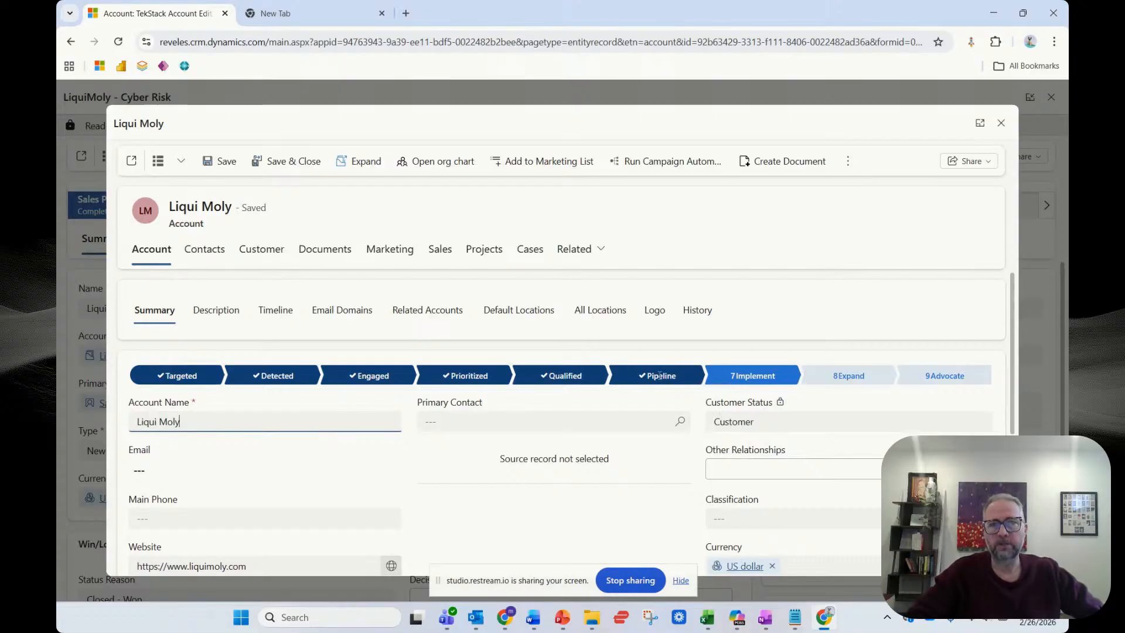
pyautogui.click(261, 249)
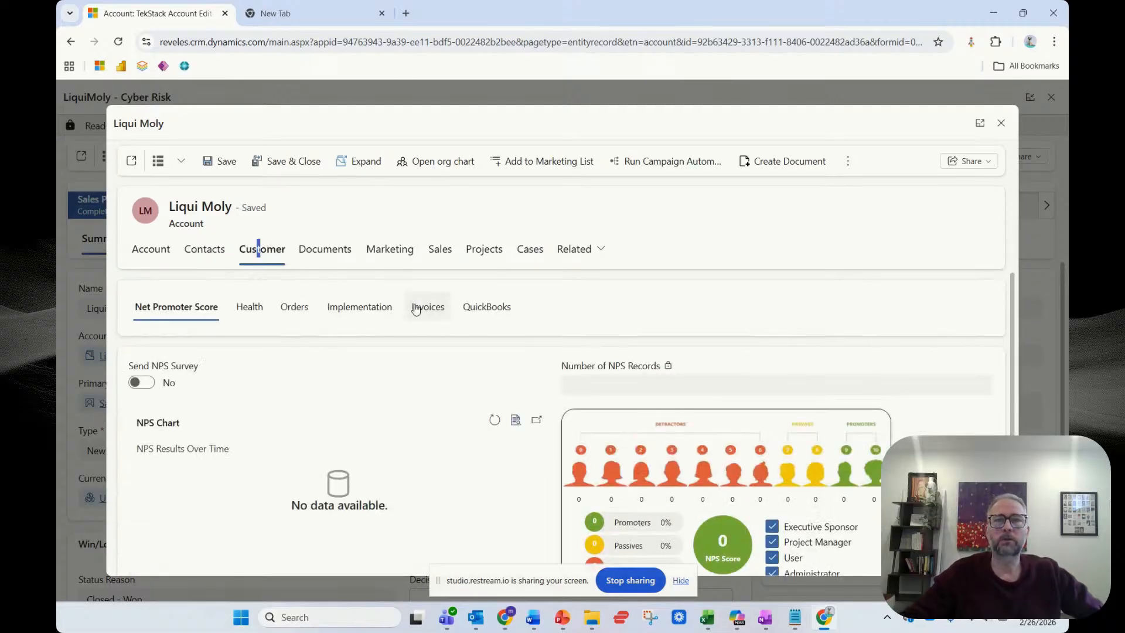
pyautogui.click(433, 307)
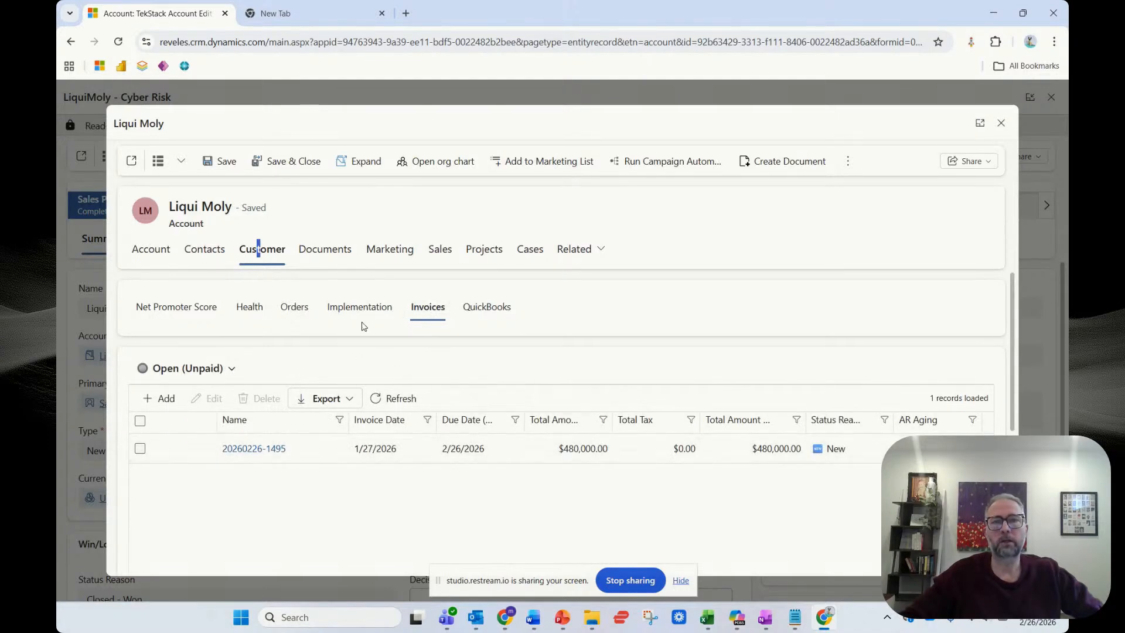
pyautogui.click(311, 315)
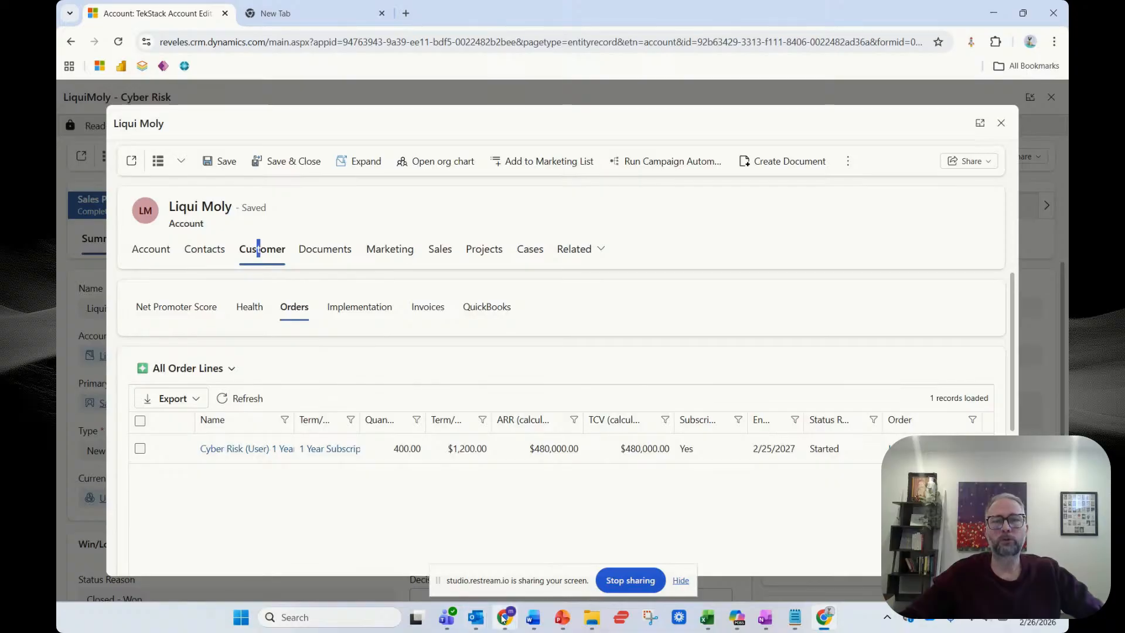
pyautogui.moveTo(505, 618)
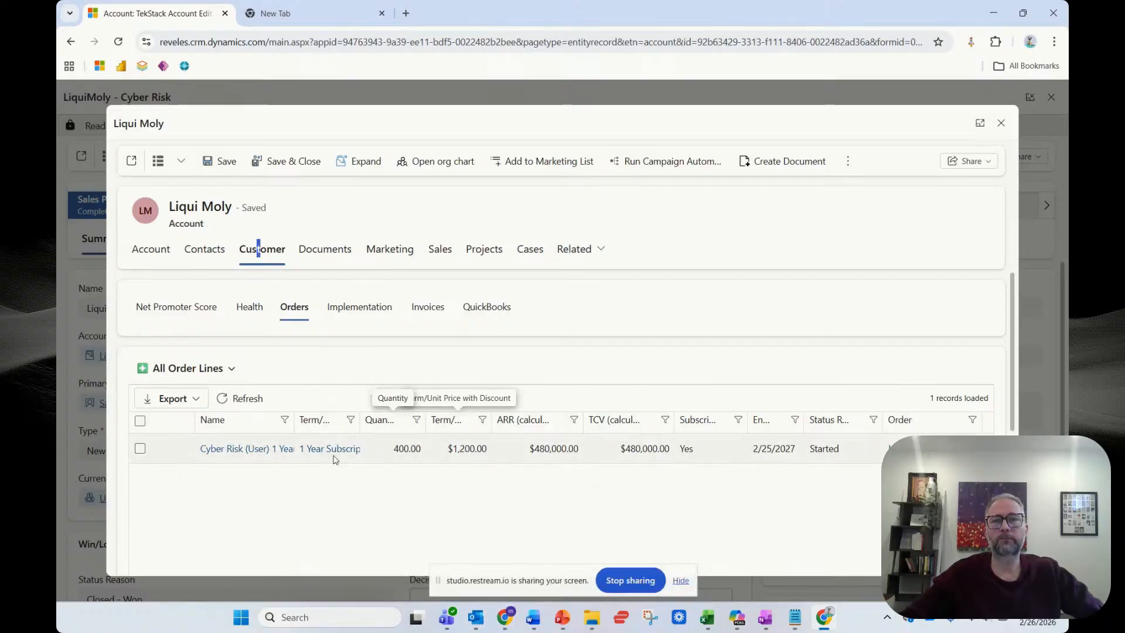
# Open the account's unpaid invoice, check its QuickBooks invoice ID and sync message, and close the invoice.
pyautogui.click(435, 314)
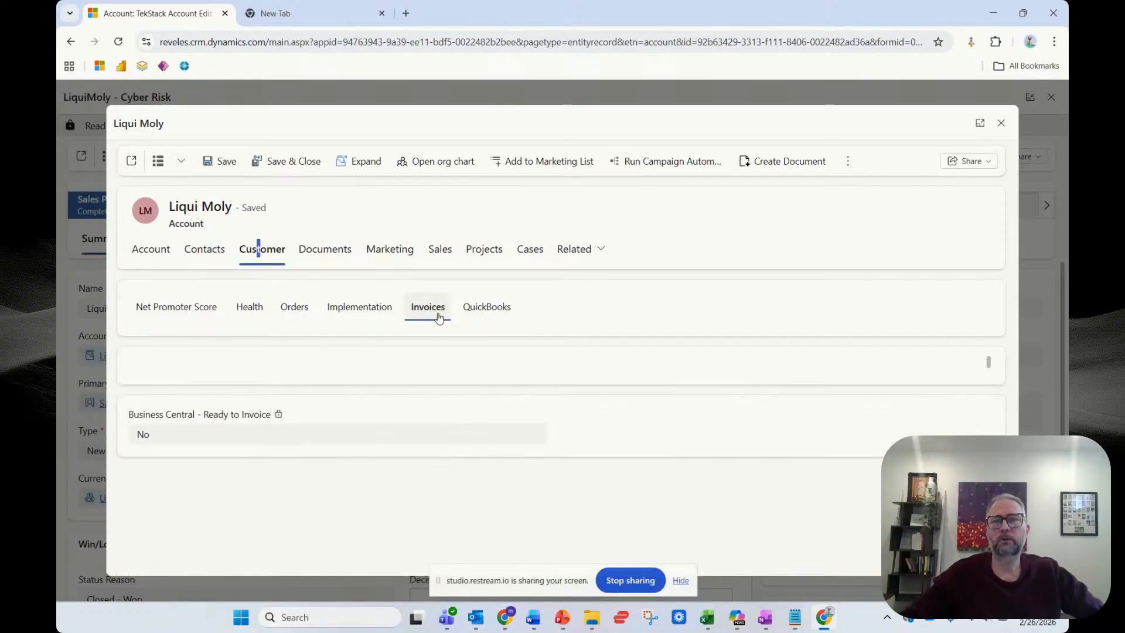
pyautogui.doubleClick(181, 448)
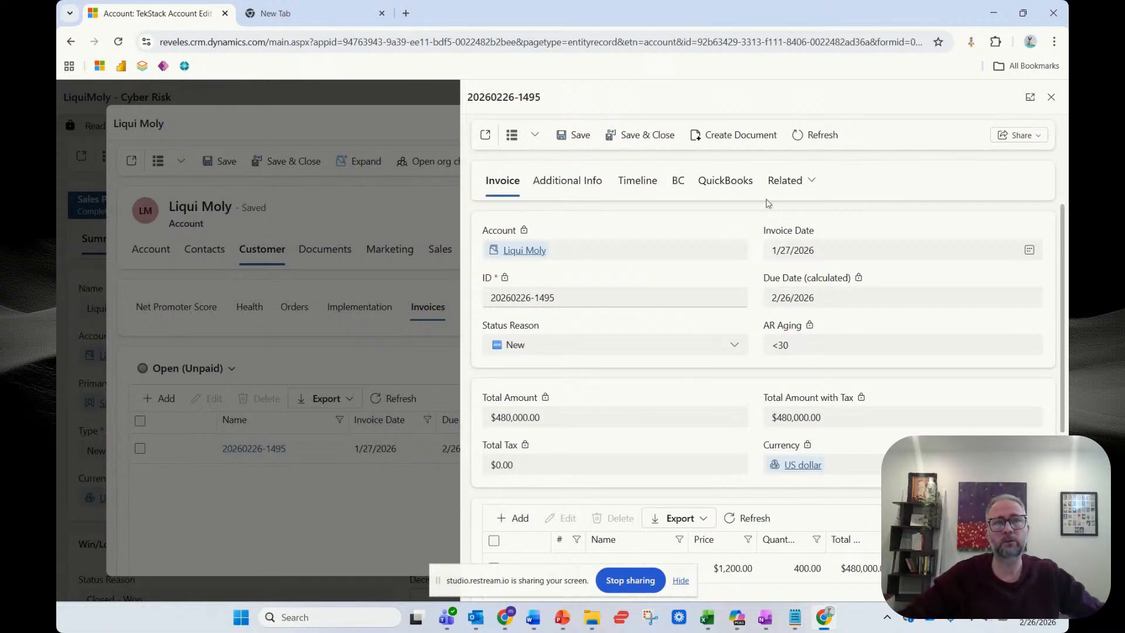
pyautogui.click(728, 187)
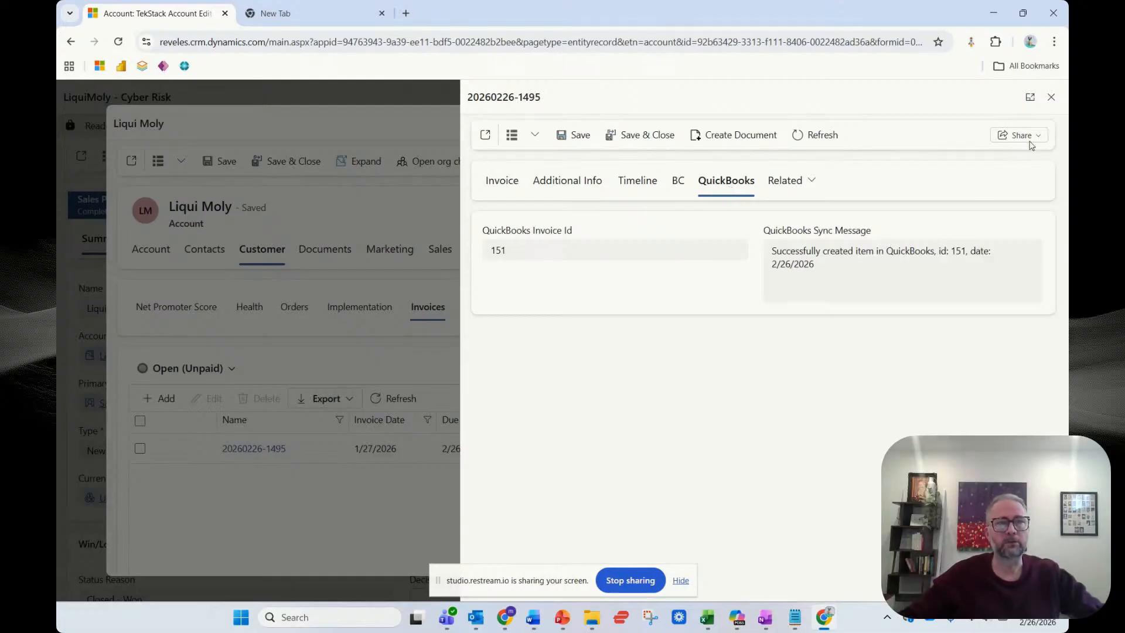
pyautogui.click(1051, 99)
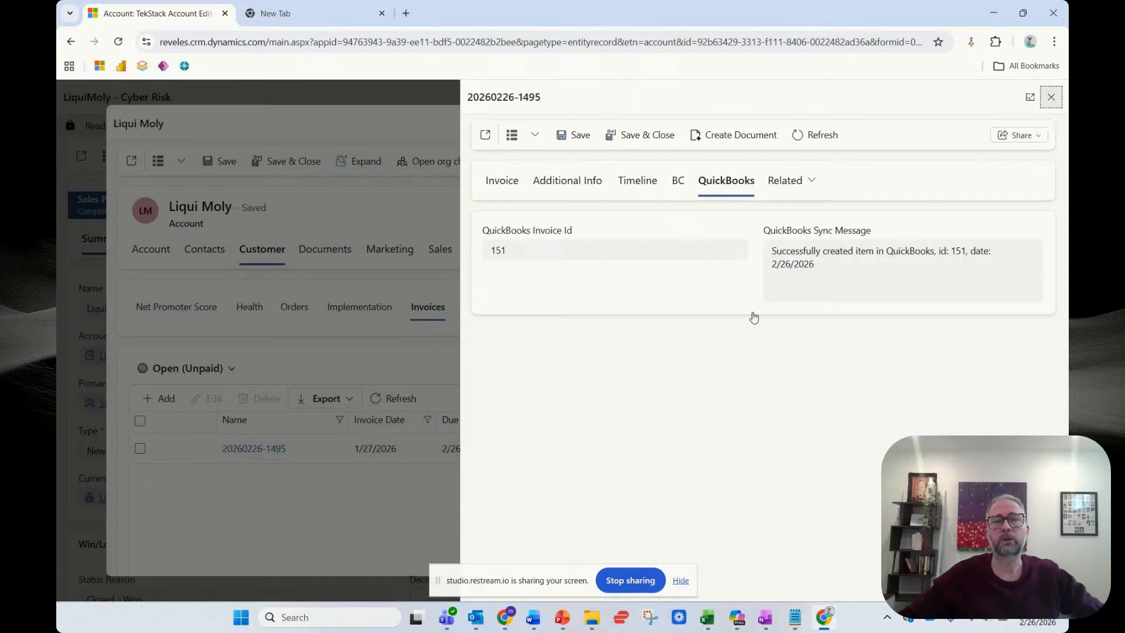
# Switch to the QuickBooks customer list, reload it and open the Liqui Moly customer record.
pyautogui.moveTo(507, 616)
pyautogui.click(518, 586)
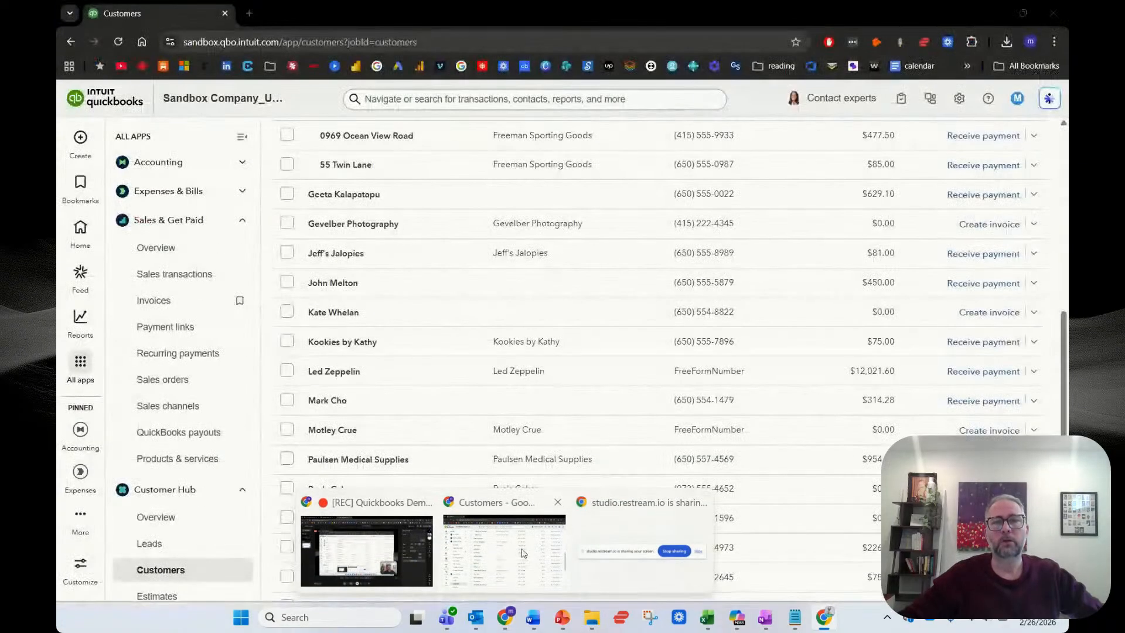
pyautogui.click(407, 47)
pyautogui.press('Return')
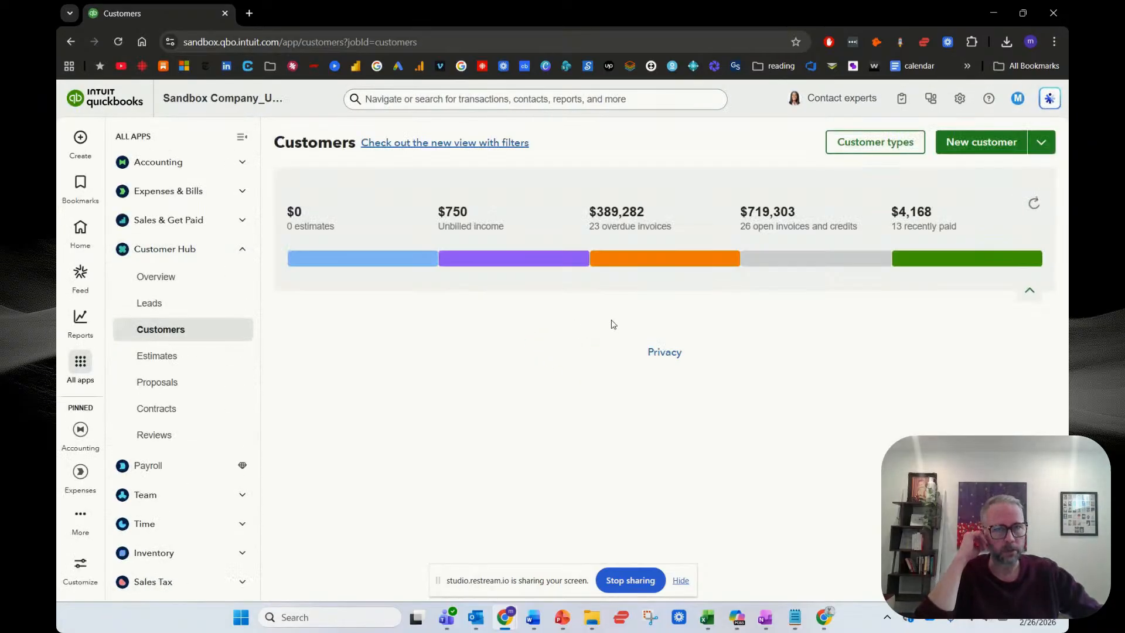
pyautogui.scroll(-10, 613, 324)
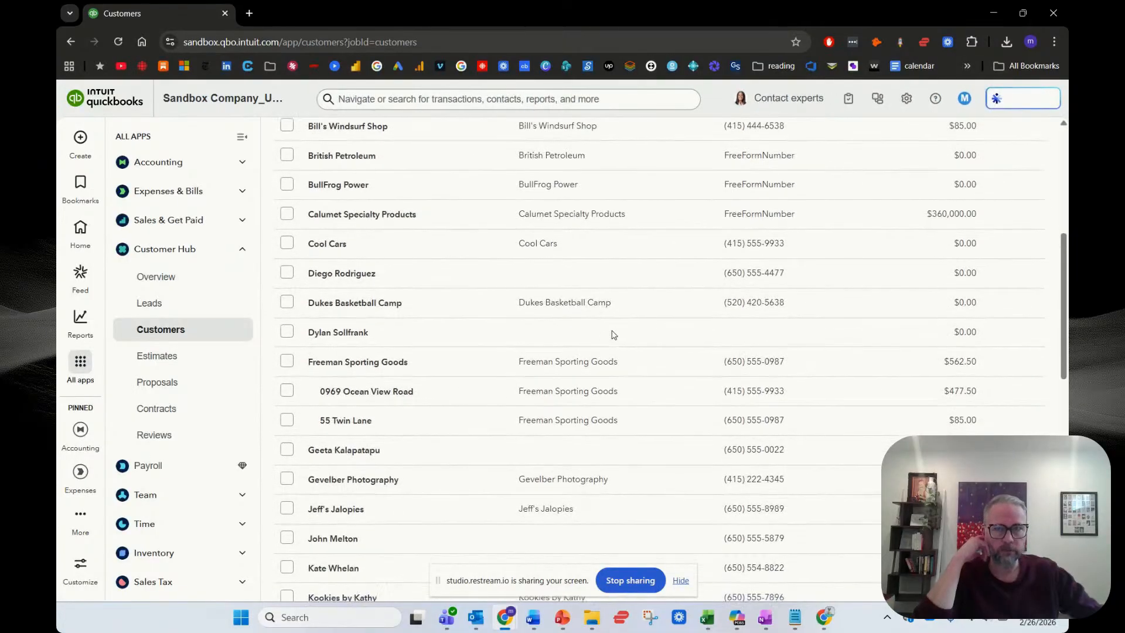
pyautogui.scroll(-6, 596, 346)
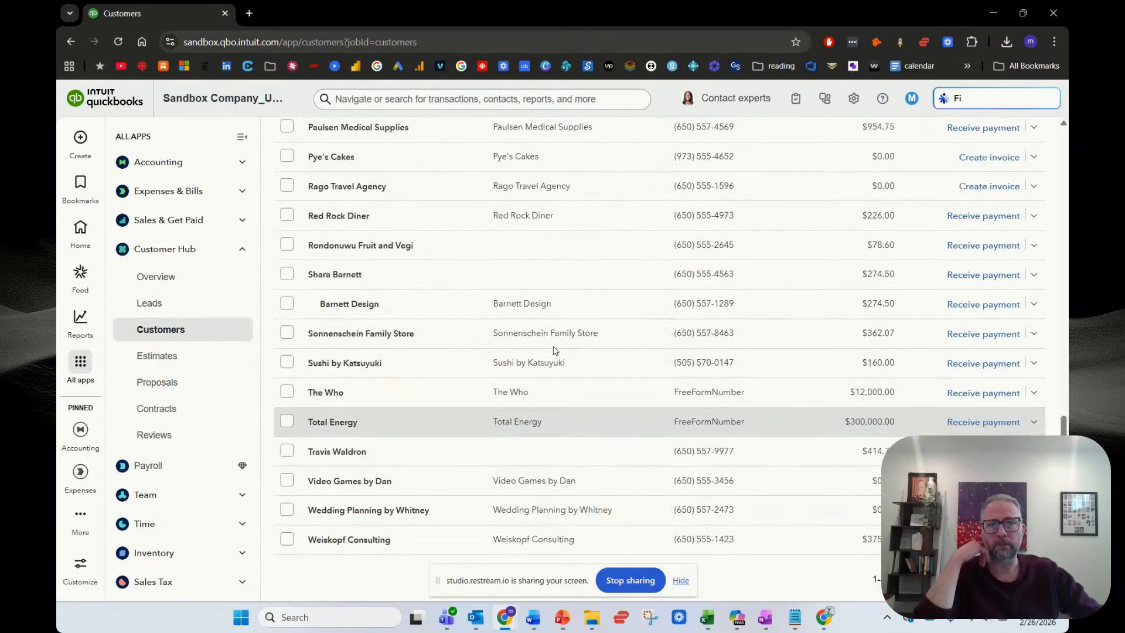
pyautogui.scroll(2, 542, 351)
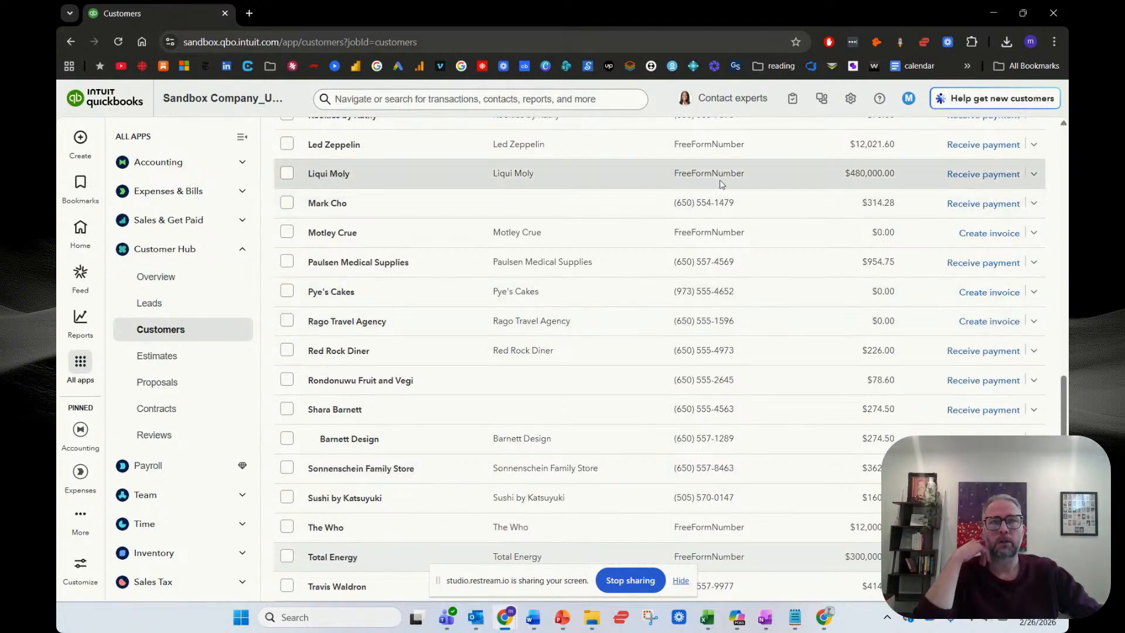
pyautogui.click(361, 182)
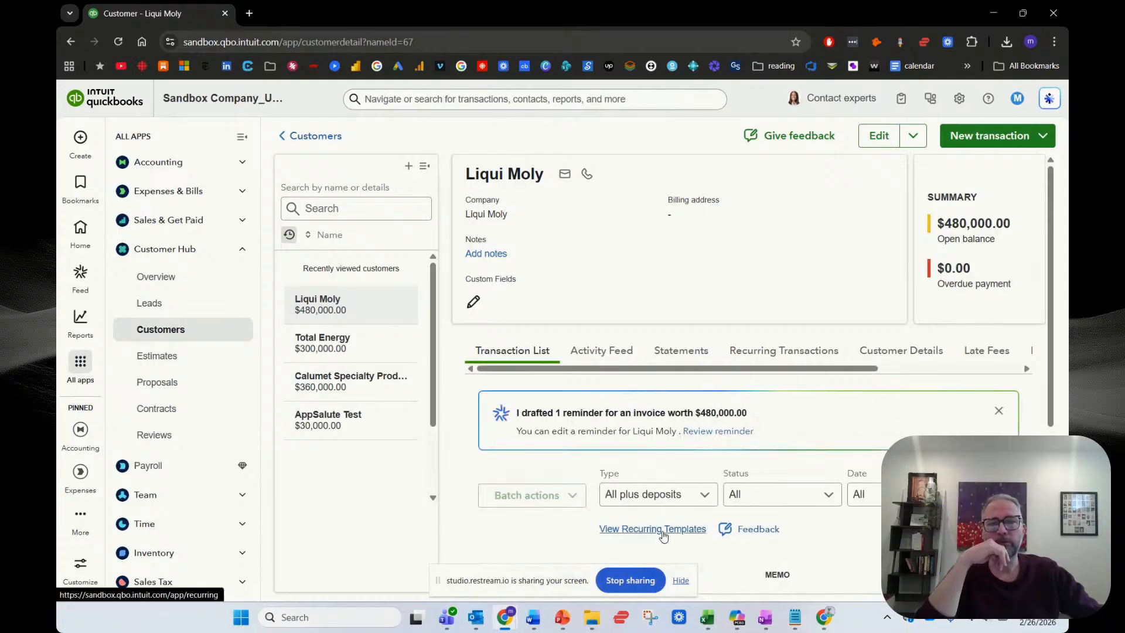
# Open the Liqui Moly invoice dated 1/27/26 from the transaction list and review its details and invoice activity.
pyautogui.scroll(-2, 536, 473)
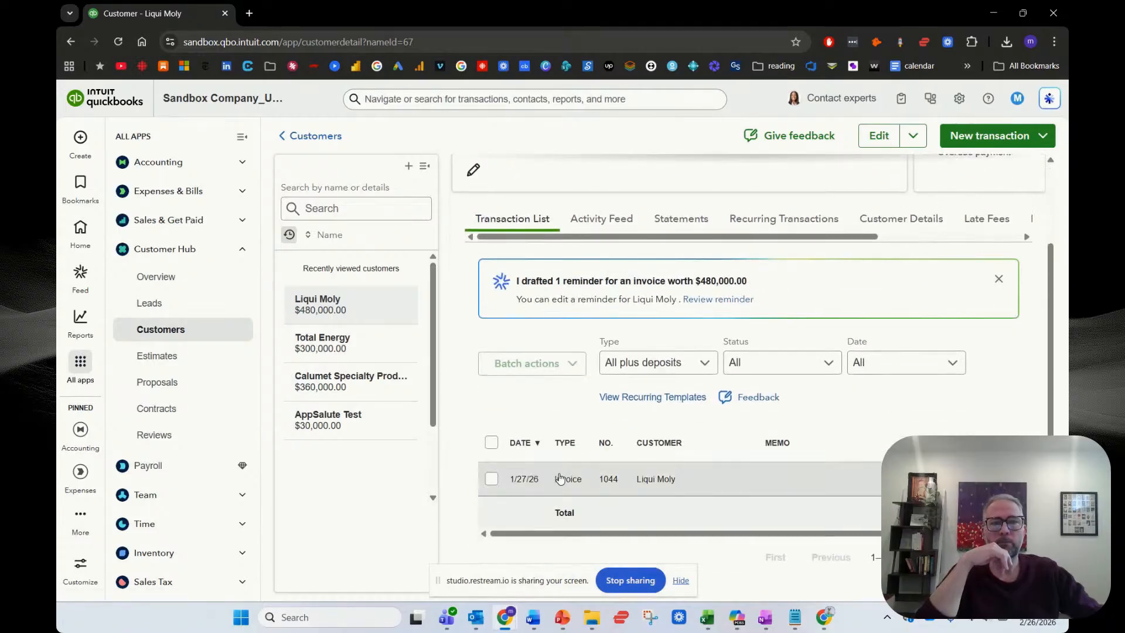
pyautogui.click(560, 477)
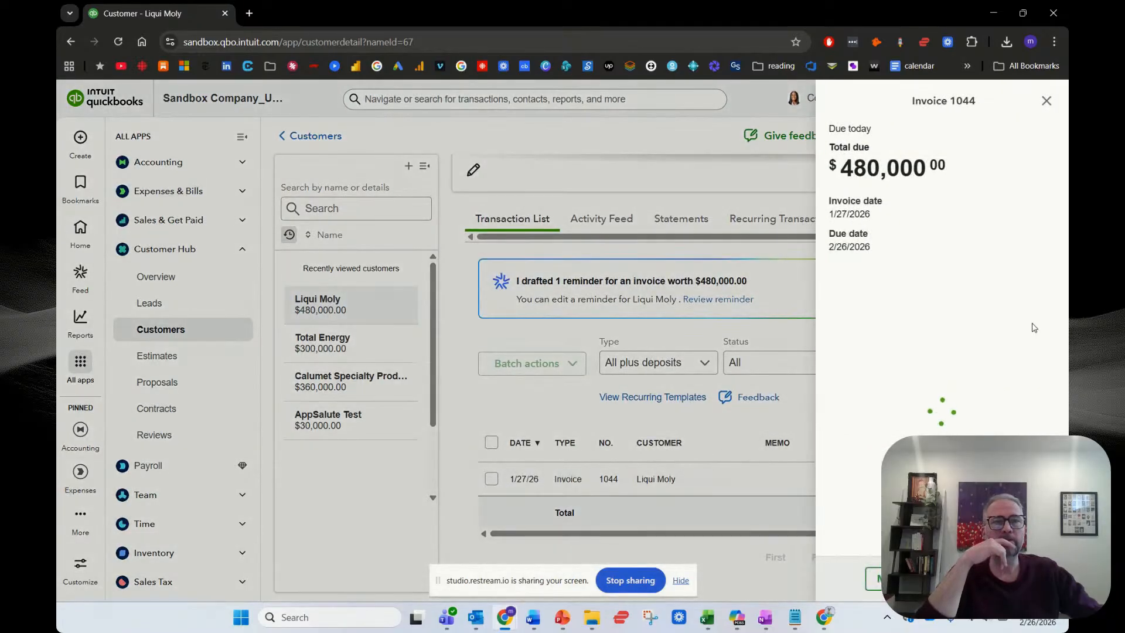
pyautogui.scroll(-3, 1022, 364)
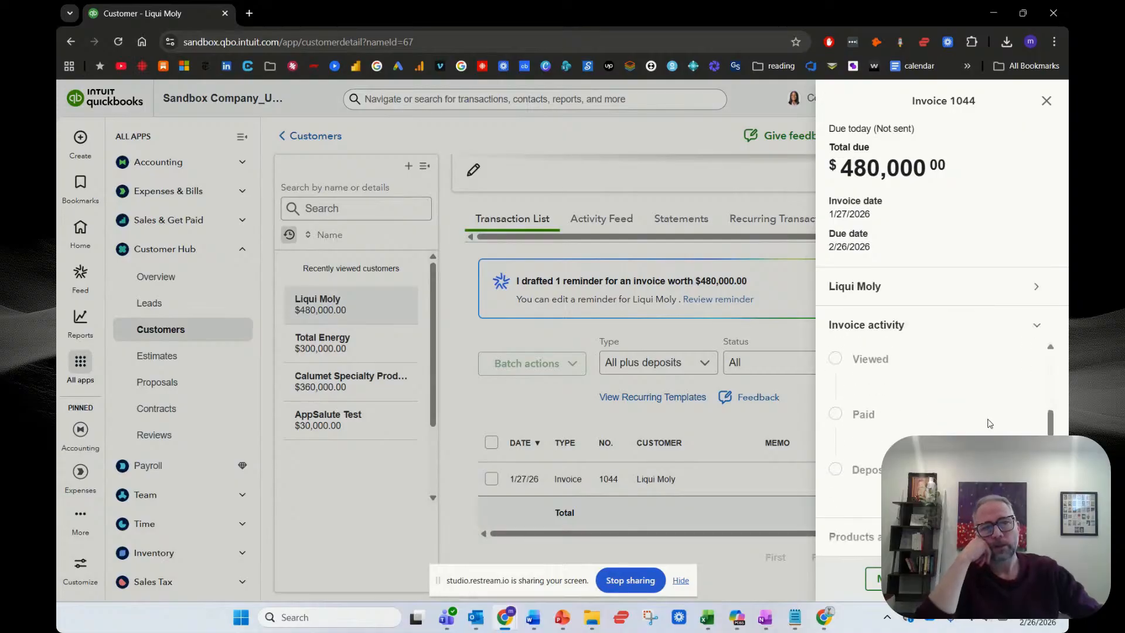
pyautogui.scroll(1, 949, 357)
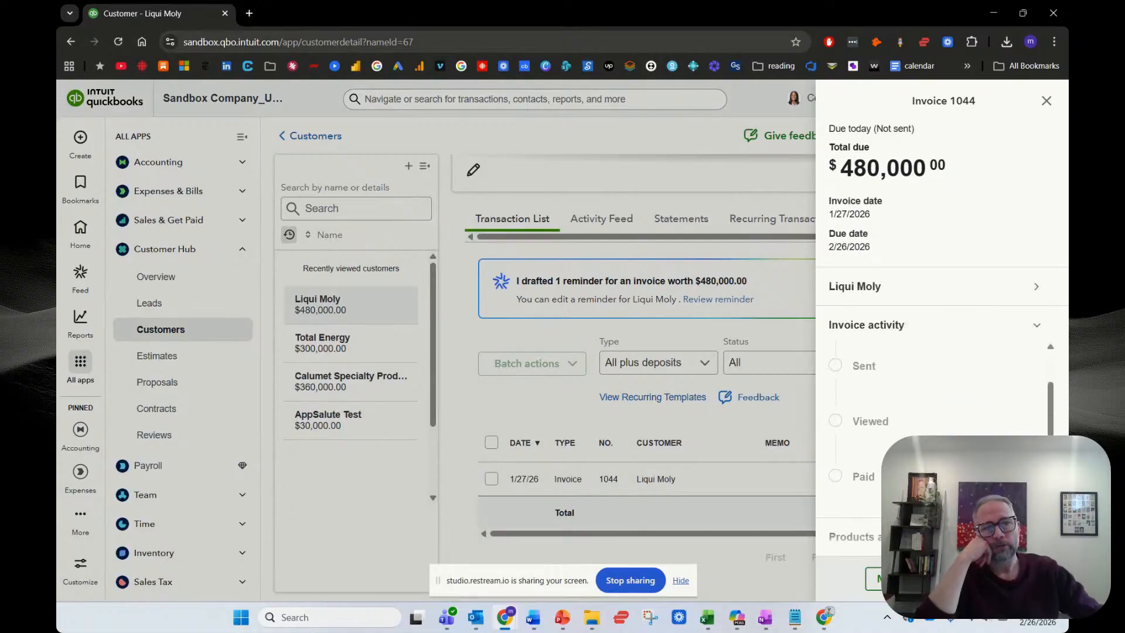